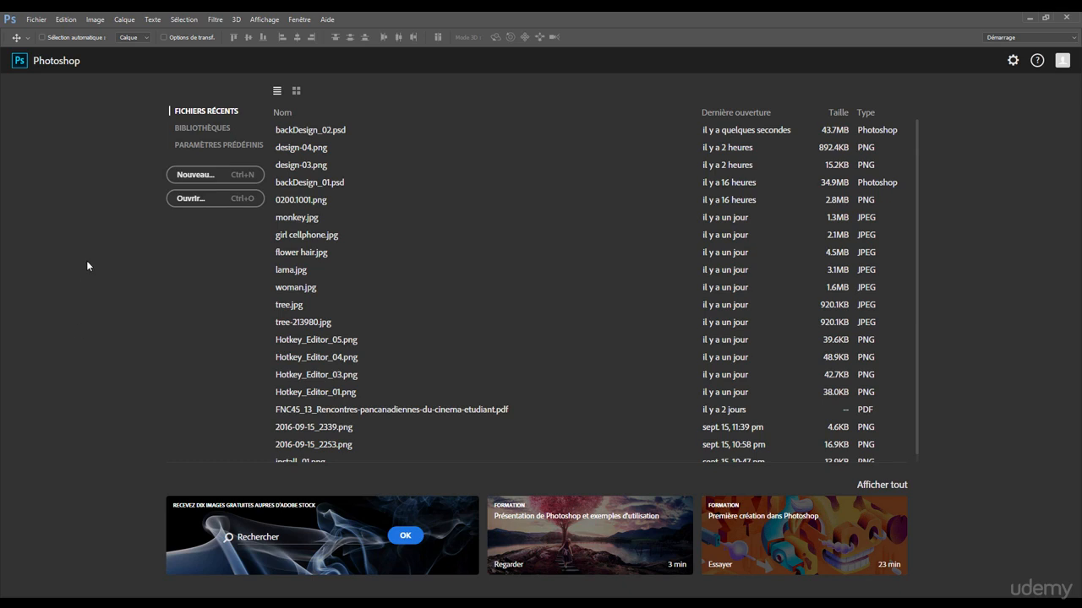
Open the application preferences and show the Interface settings.
click(65, 21)
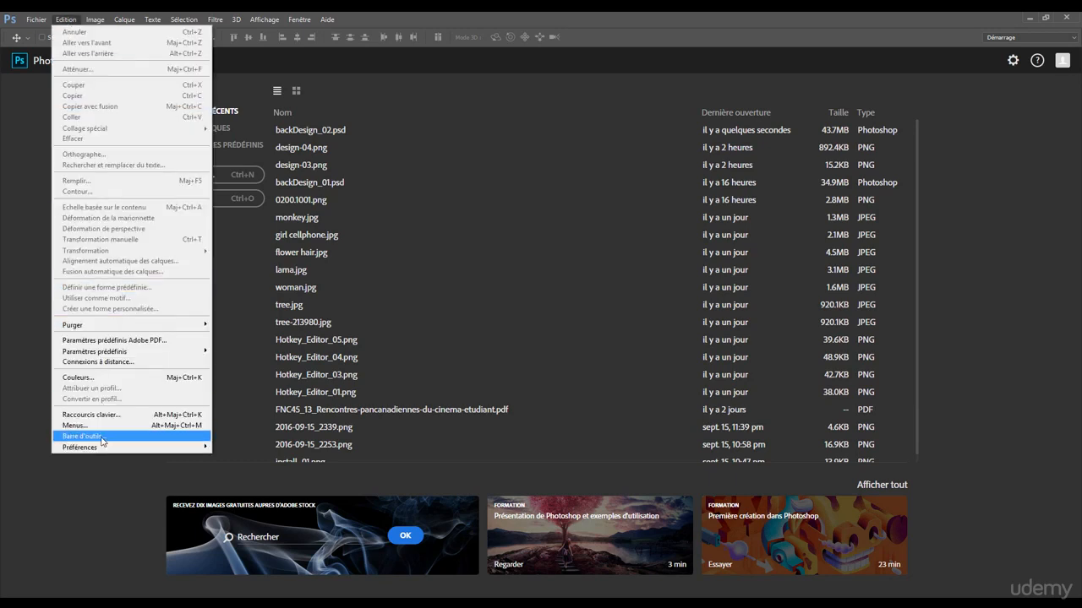
mouse_move(103, 449)
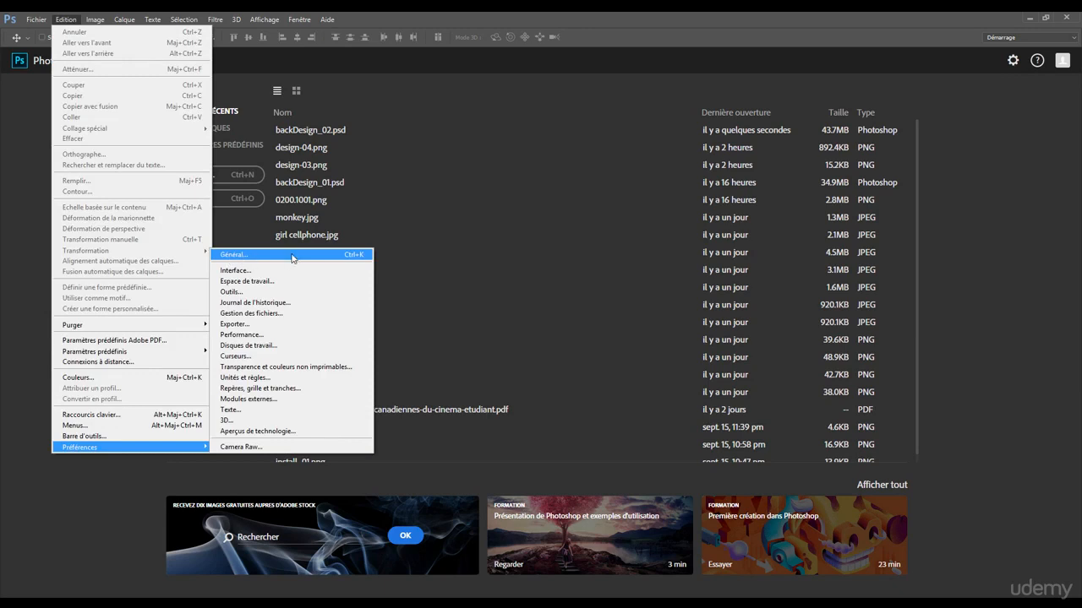
click(251, 256)
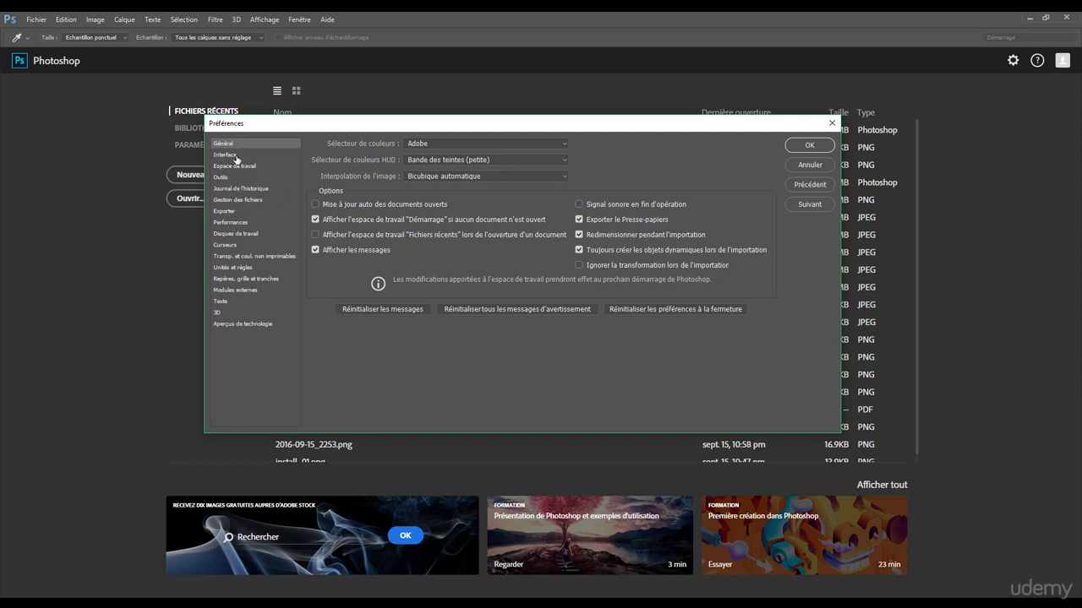
click(231, 157)
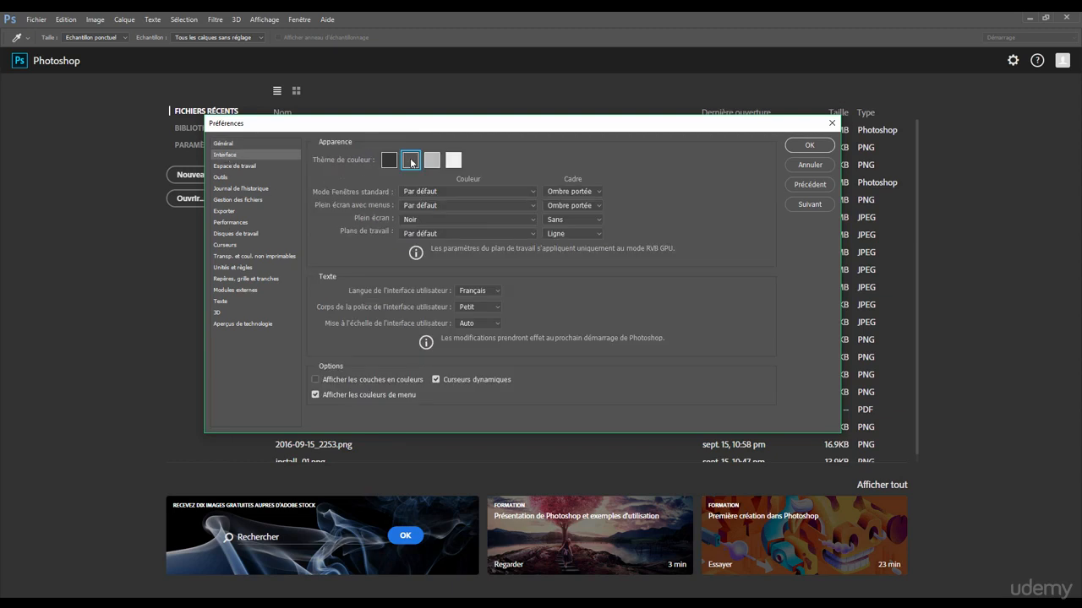
Try the darkest and the lightest interface colour themes, return to the second-darkest grey, and keep Français as the interface language.
drag(410, 128, 398, 127)
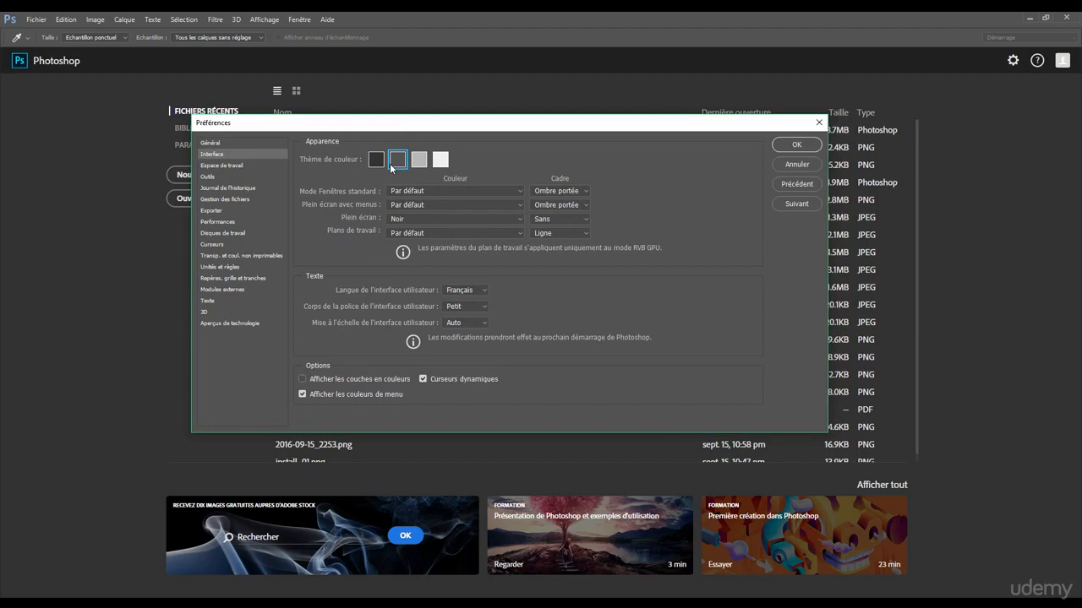
click(378, 164)
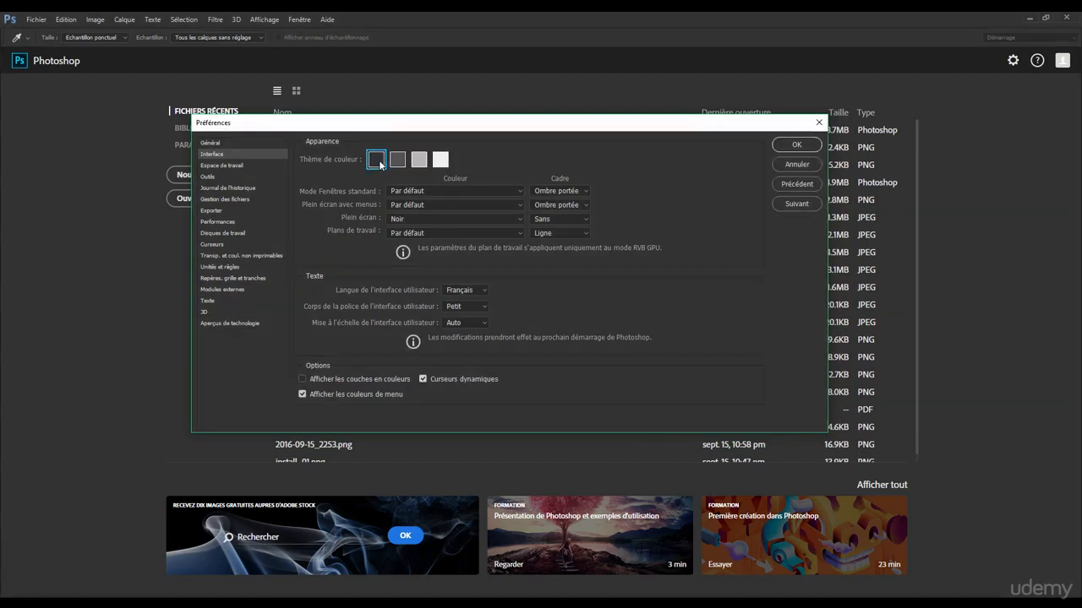
click(441, 160)
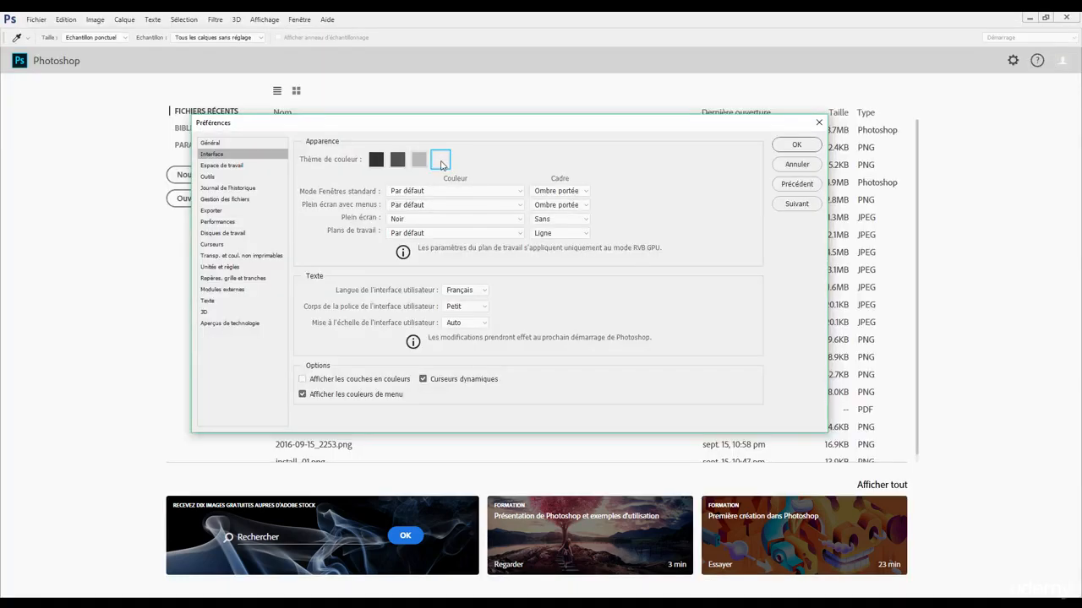
click(397, 160)
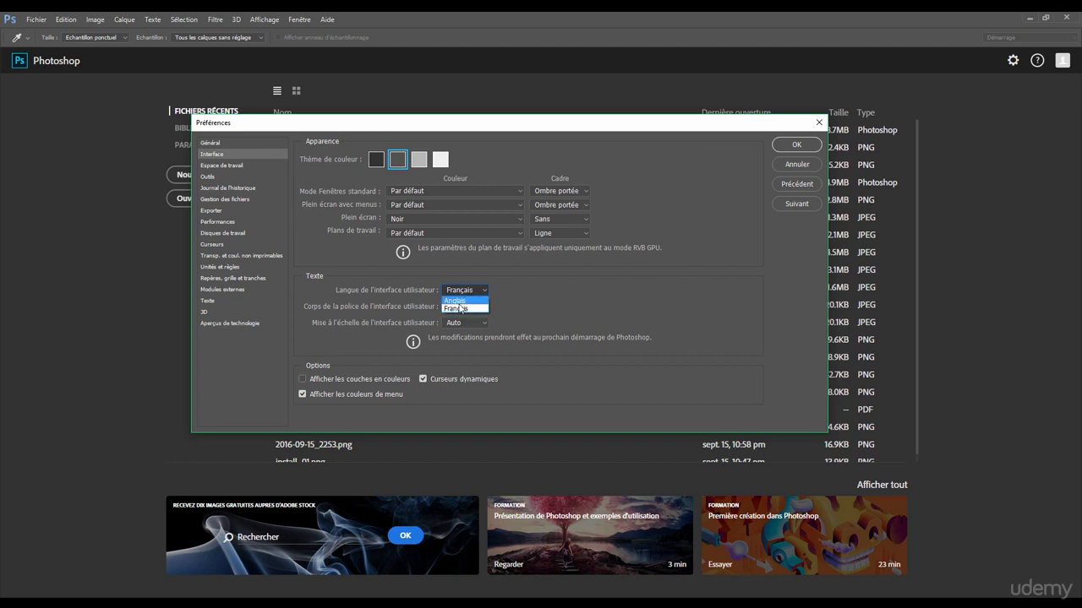
click(458, 310)
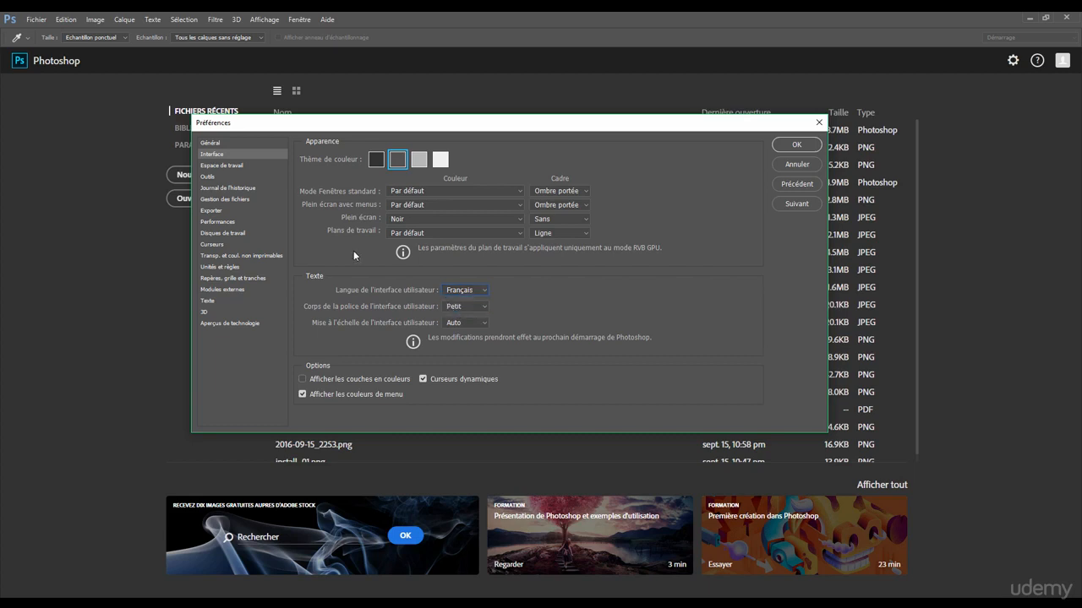
Set the number of history states to 294 in the Performance preferences.
click(212, 178)
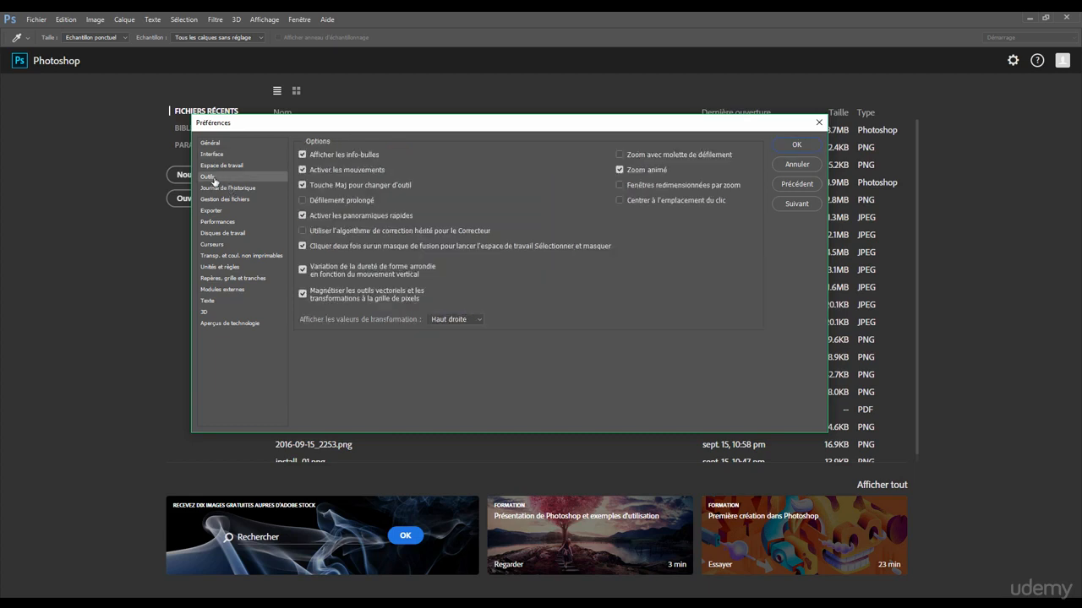
click(210, 223)
mouse_move(343, 173)
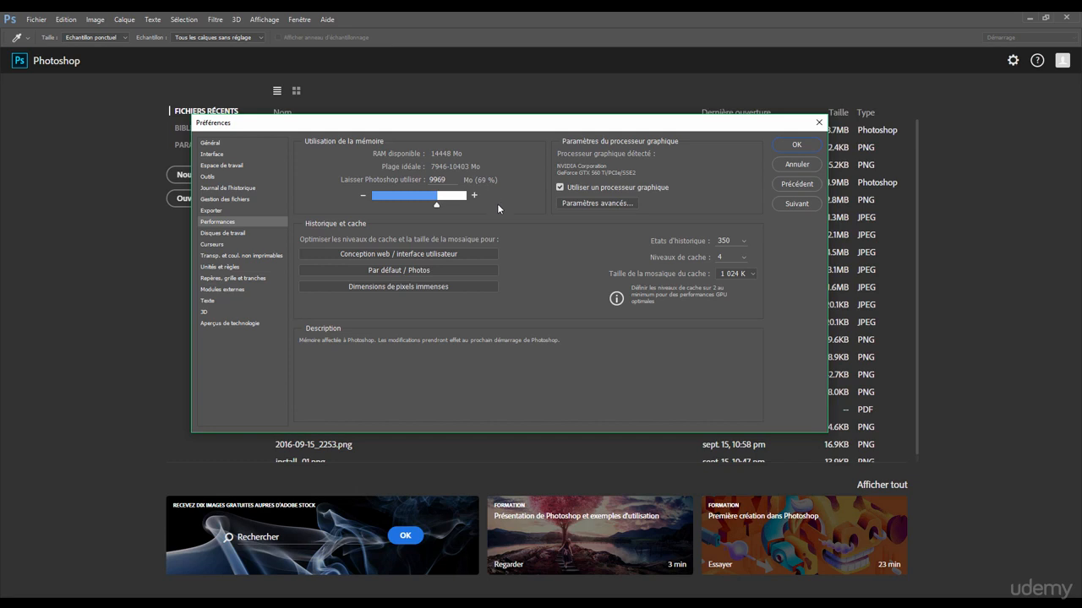
mouse_move(588, 189)
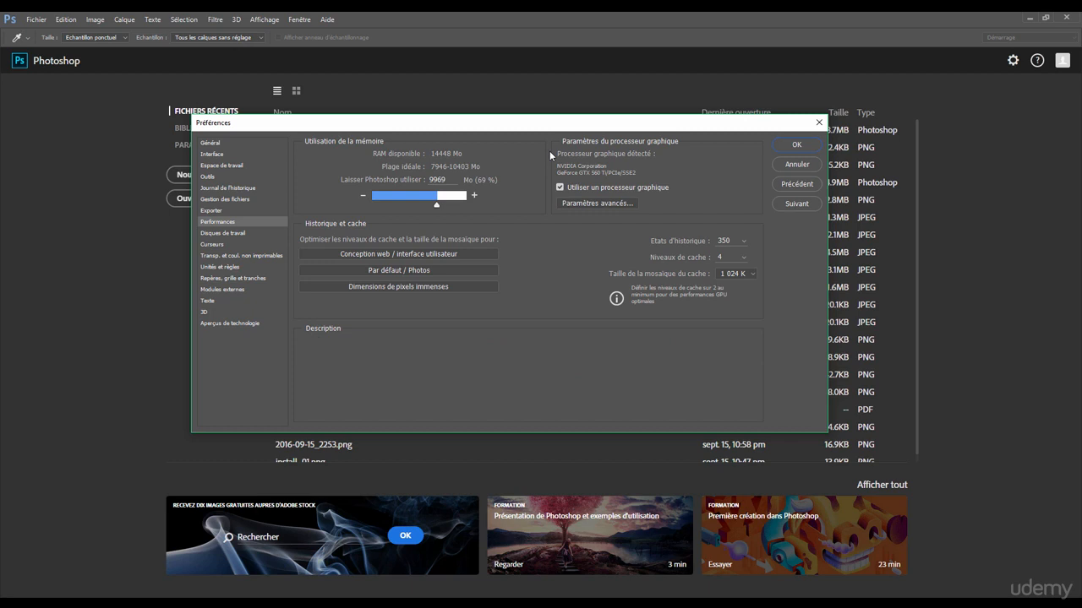
mouse_move(673, 243)
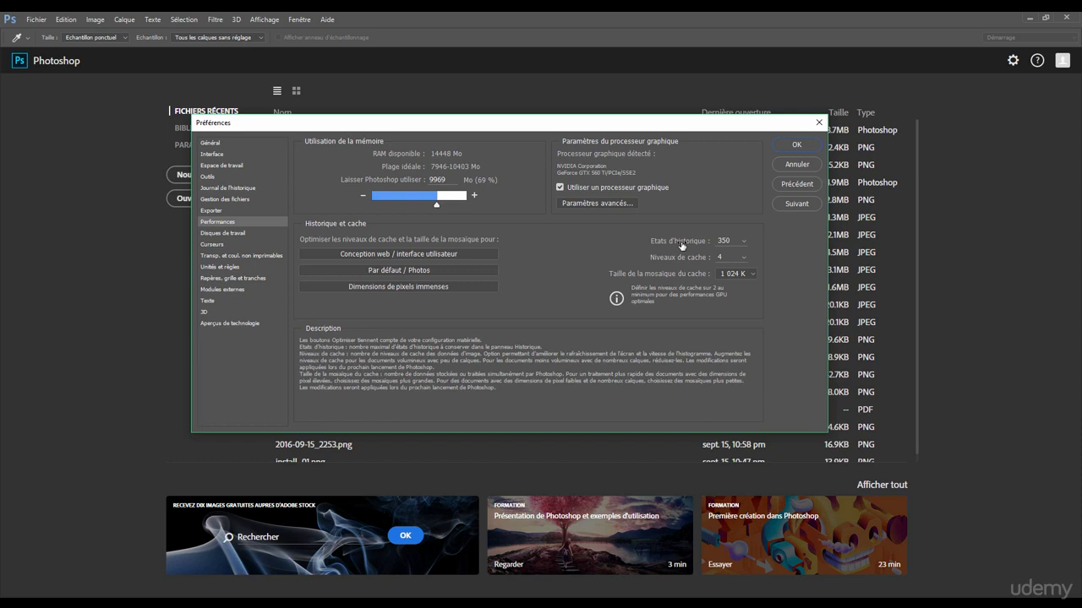
click(744, 240)
drag(743, 258, 747, 258)
click(729, 255)
drag(734, 256, 727, 256)
drag(724, 256, 741, 257)
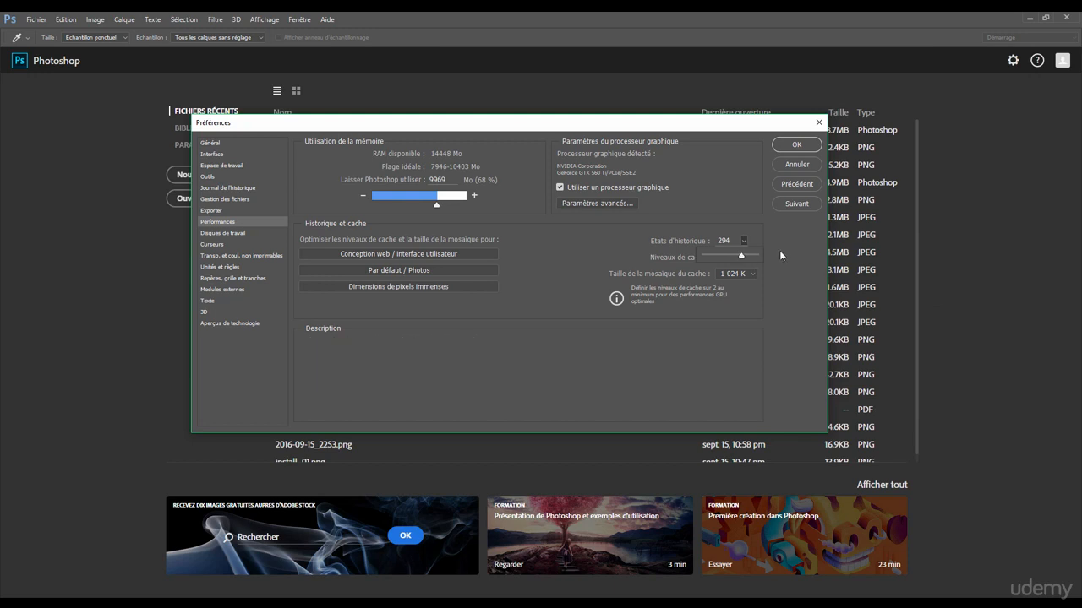
click(779, 250)
drag(691, 128, 714, 128)
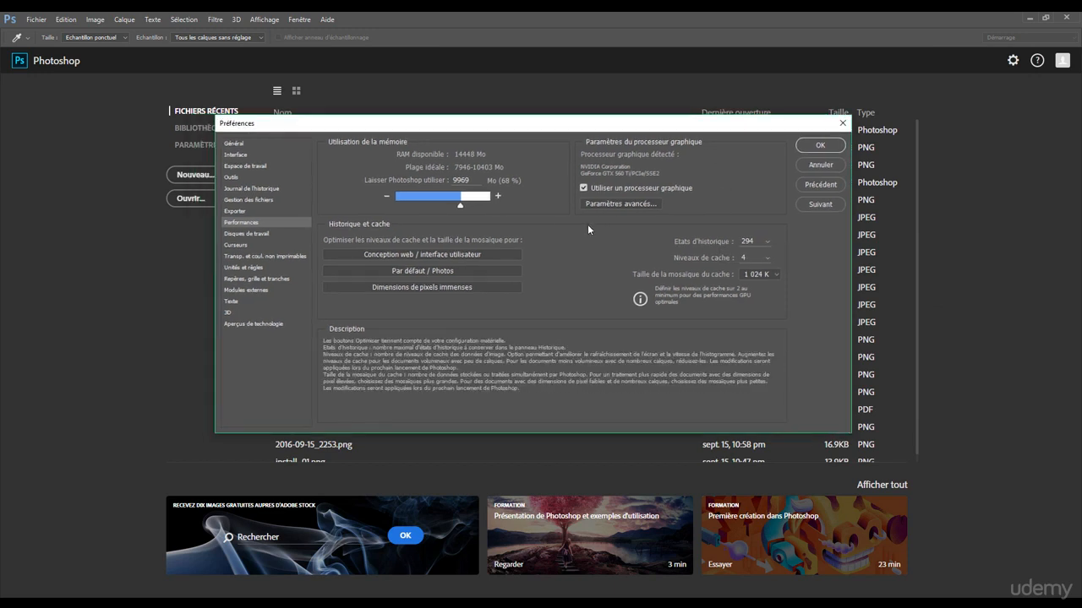
Try the Précis painting cursor in the cursor preferences, and return to Pointe standard.
click(240, 245)
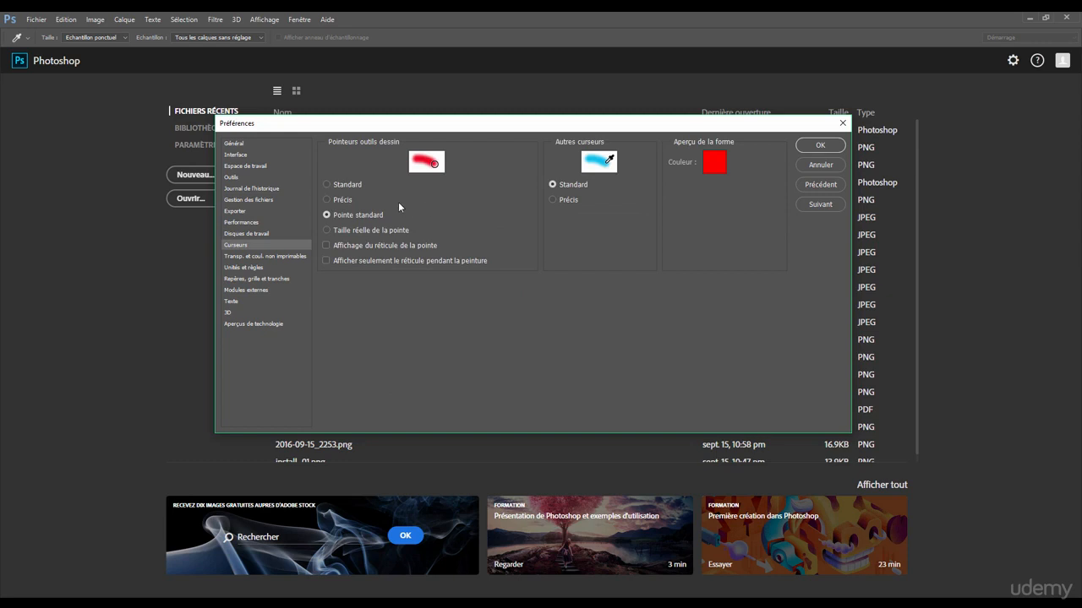
click(341, 201)
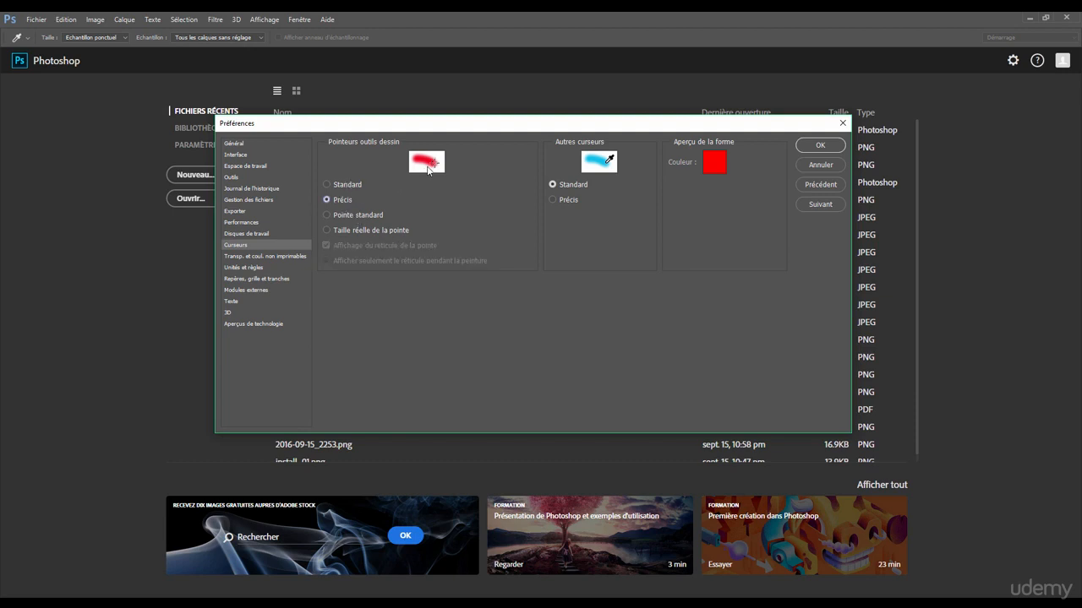
click(360, 216)
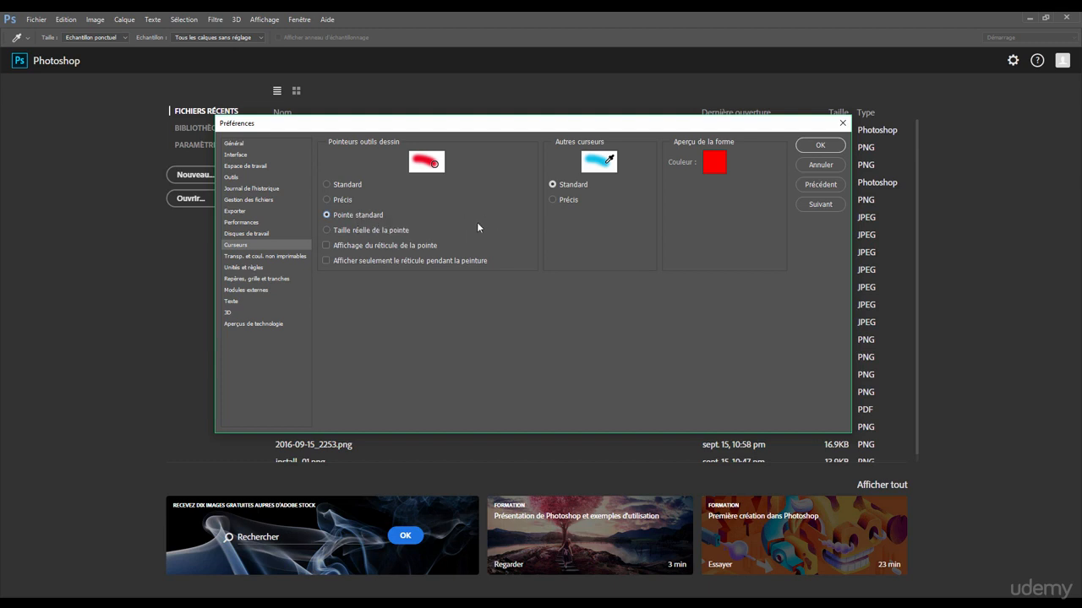
Check the scratch disk settings and the available ruler and text units, keeping Pixels for rulers and Points for text.
click(278, 235)
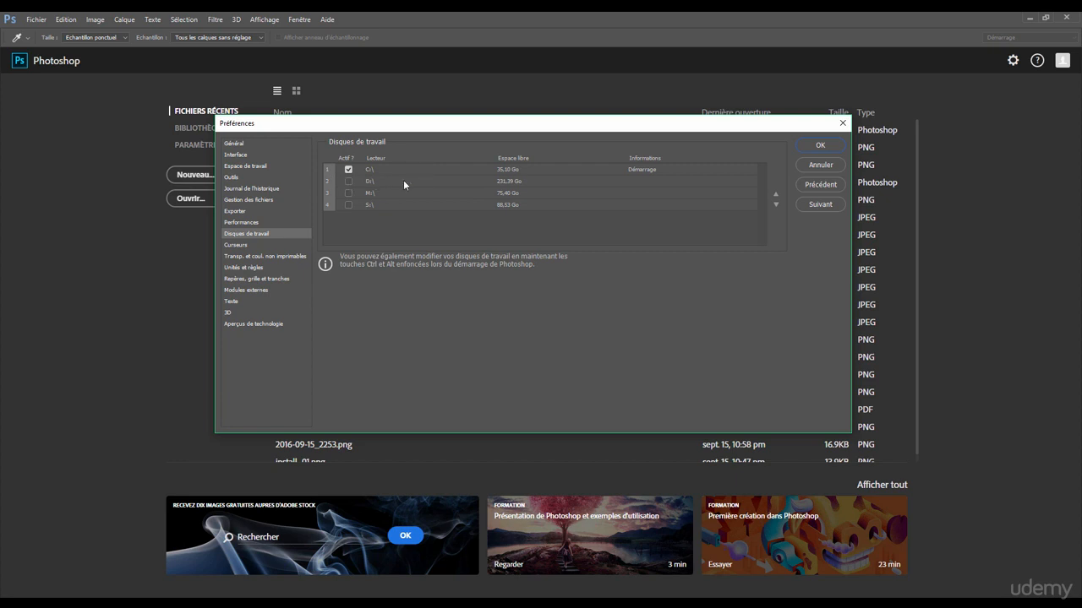
click(250, 270)
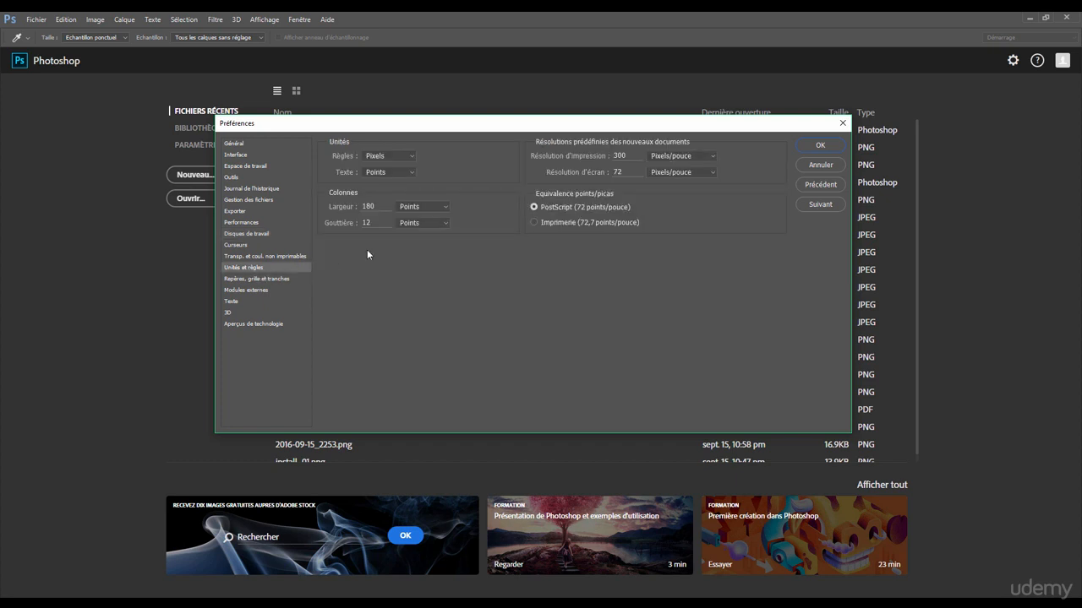
click(383, 156)
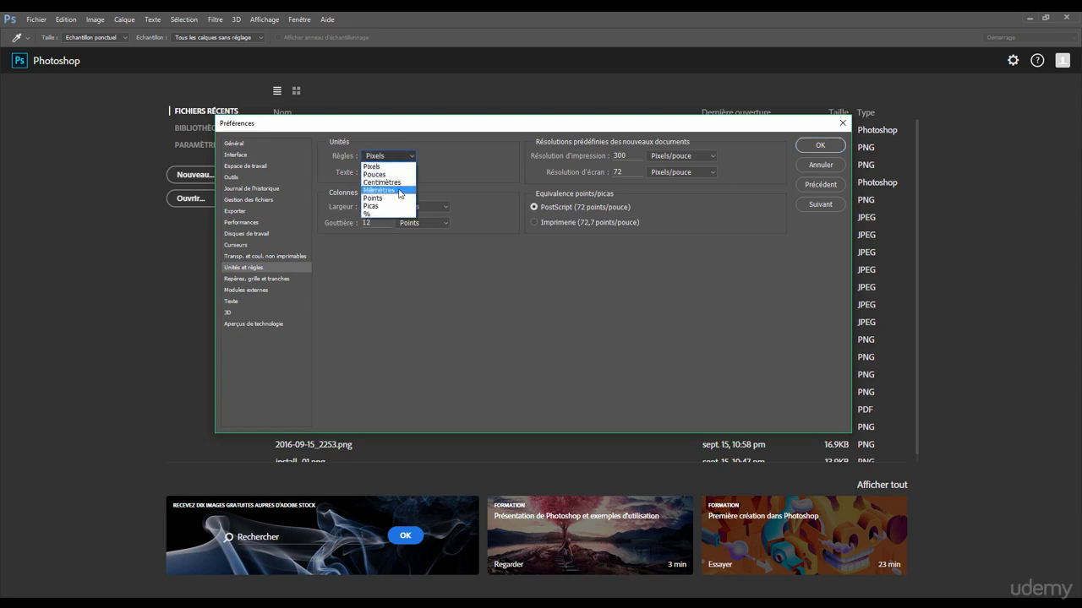
click(392, 168)
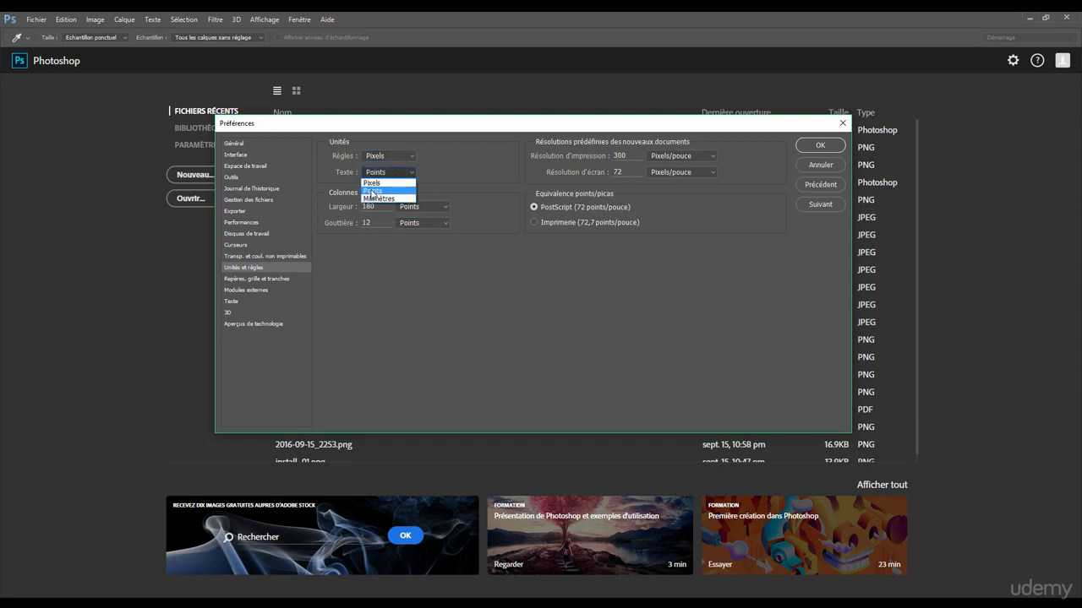
click(460, 169)
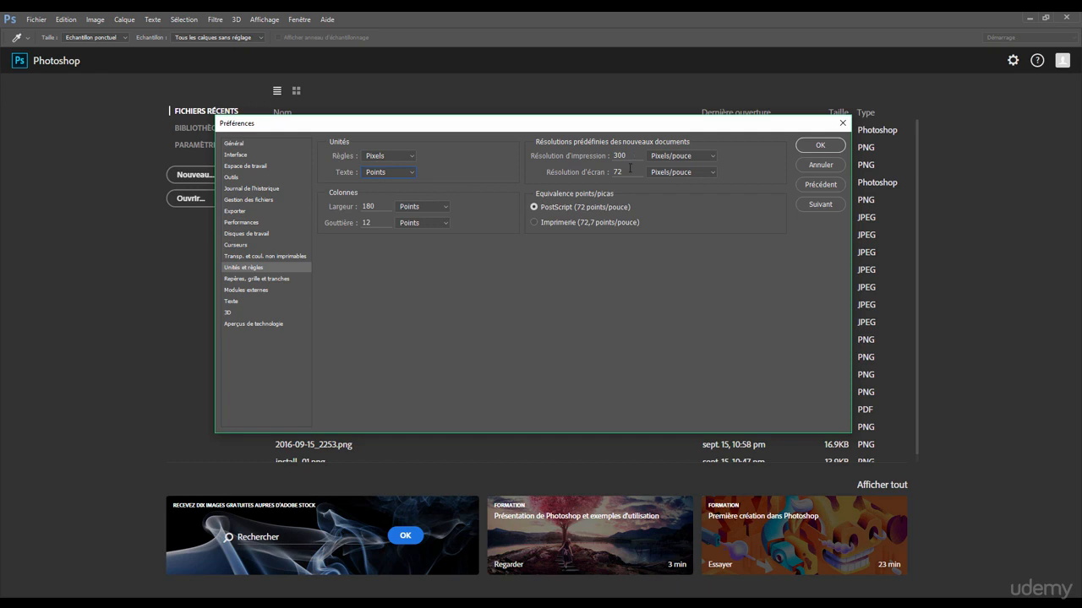
drag(564, 129, 574, 130)
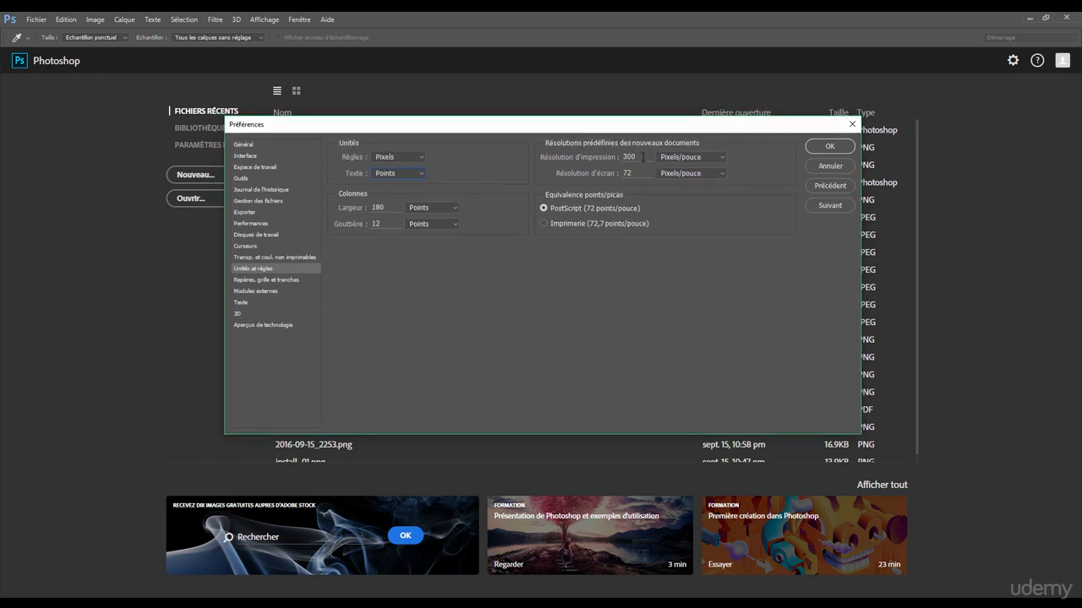
click(390, 157)
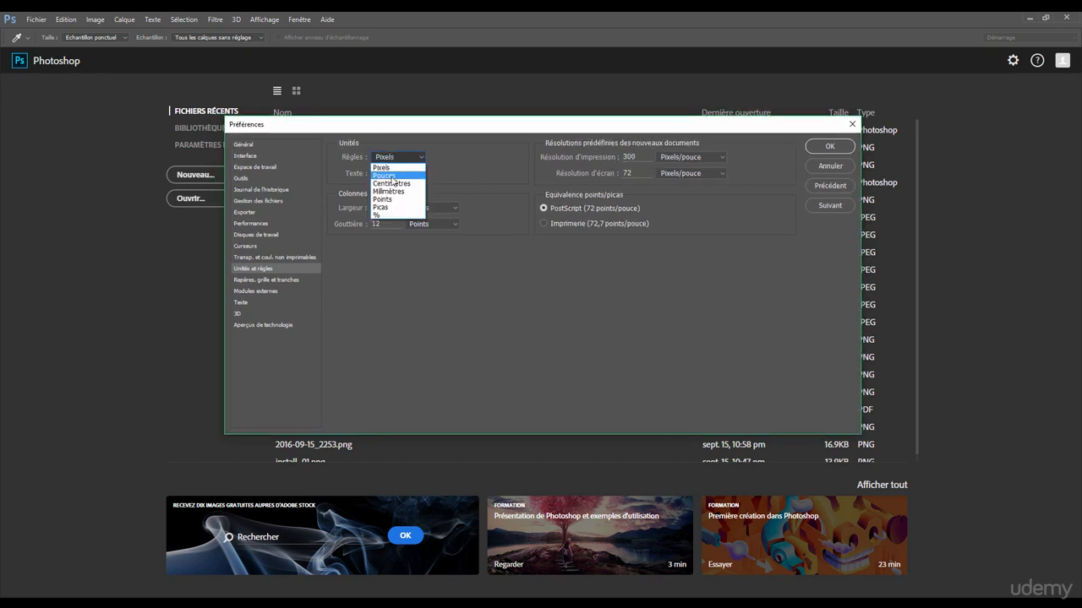
click(381, 160)
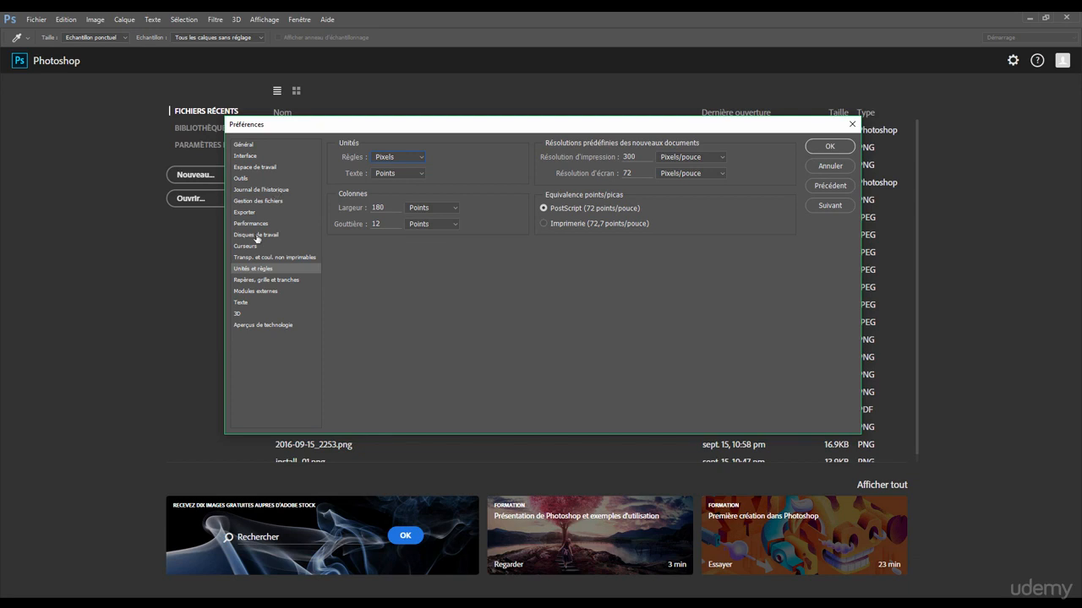
Review the 3D preferences and return to the General preferences, moving the dialog clear of the recent files list.
click(258, 323)
click(253, 314)
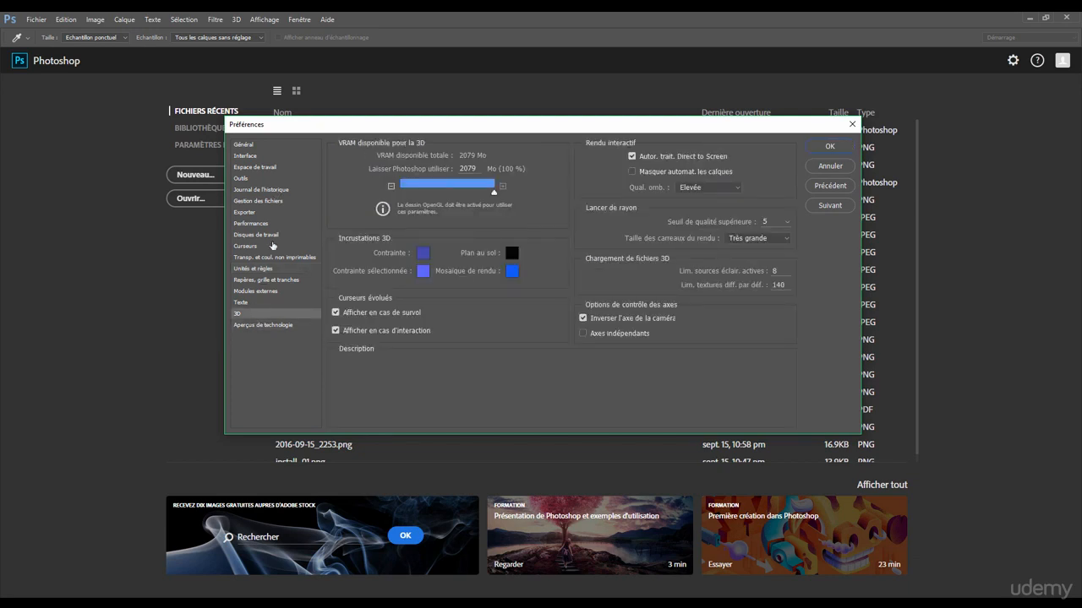
mouse_move(292, 128)
mouse_down()
mouse_move(277, 140)
mouse_move(307, 143)
mouse_up()
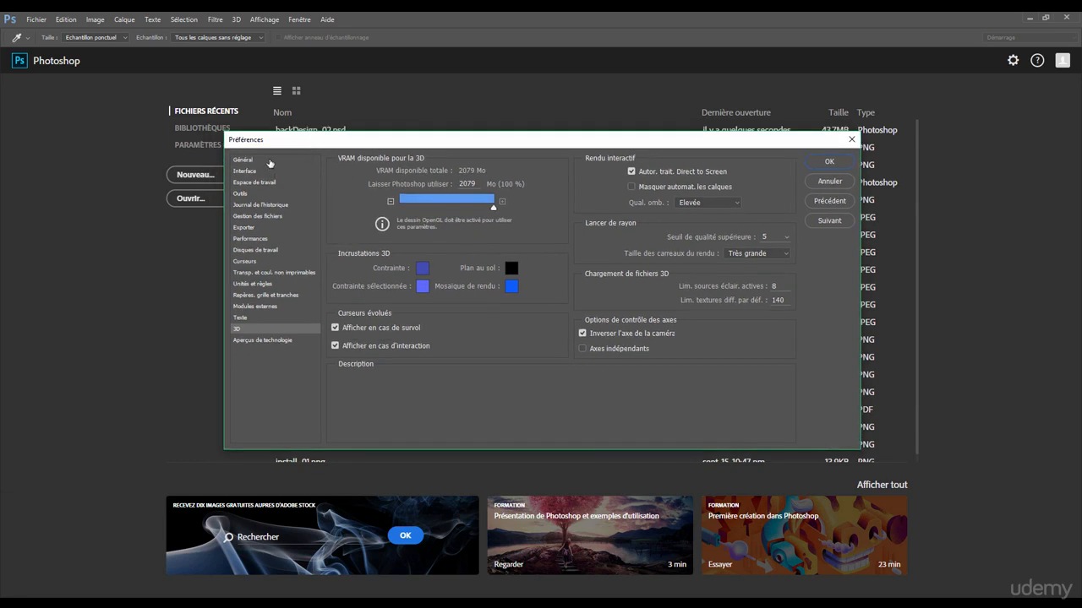
click(270, 163)
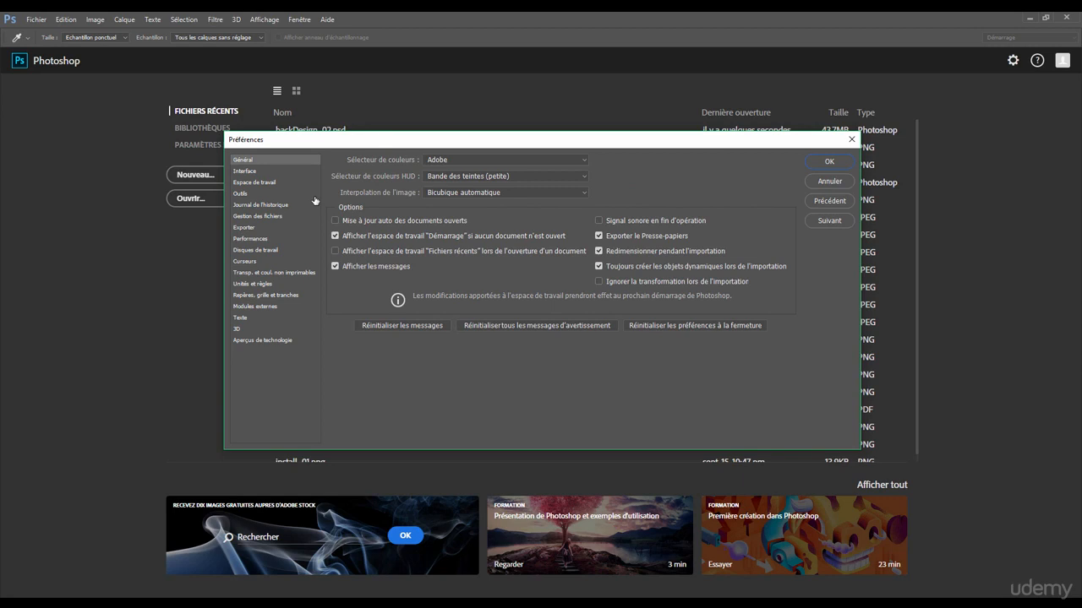
drag(419, 140, 421, 152)
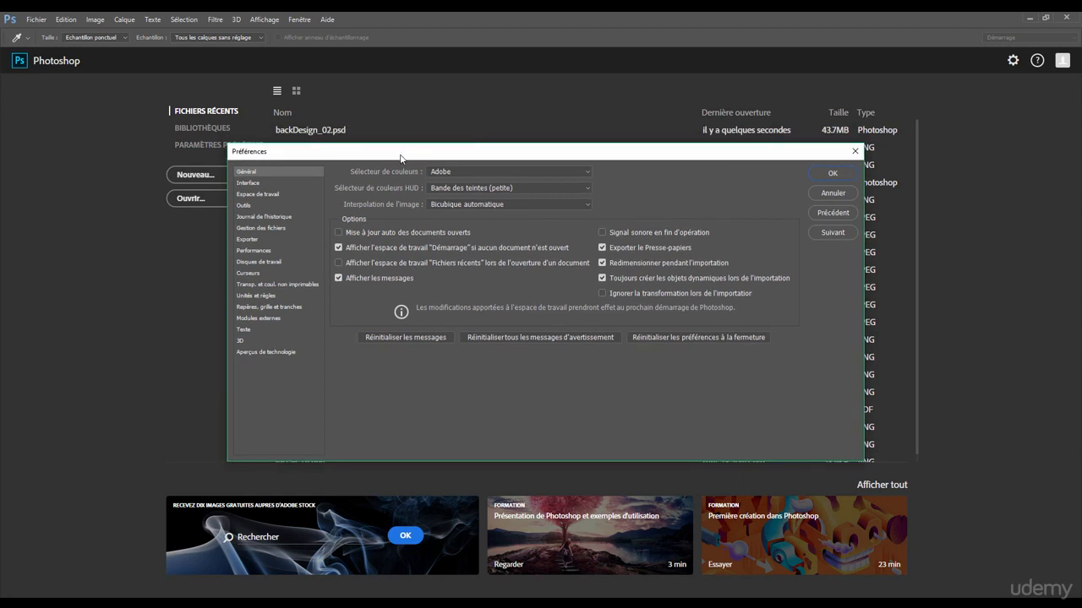
drag(401, 158, 445, 156)
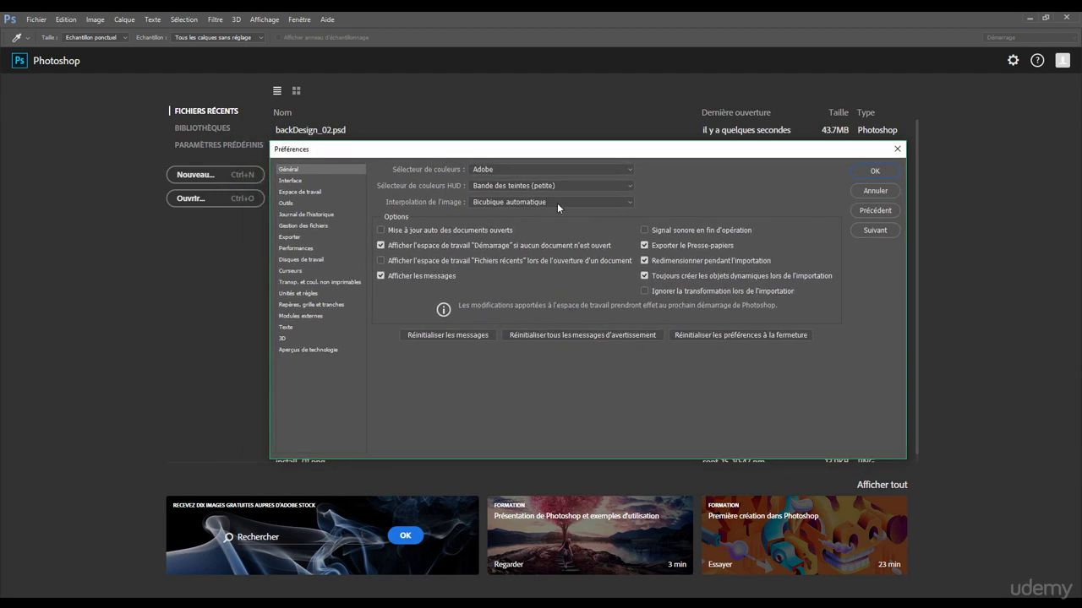